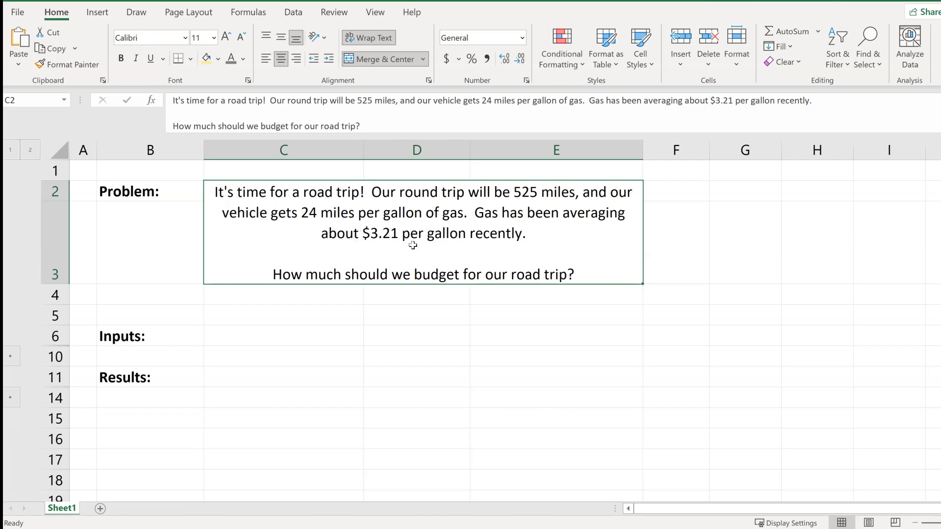
Expand the collapsed Inputs rows 7 to 9 and enter 24 as the fuel economy in D7
{"action": "left_click", "coordinate": [10, 357]}
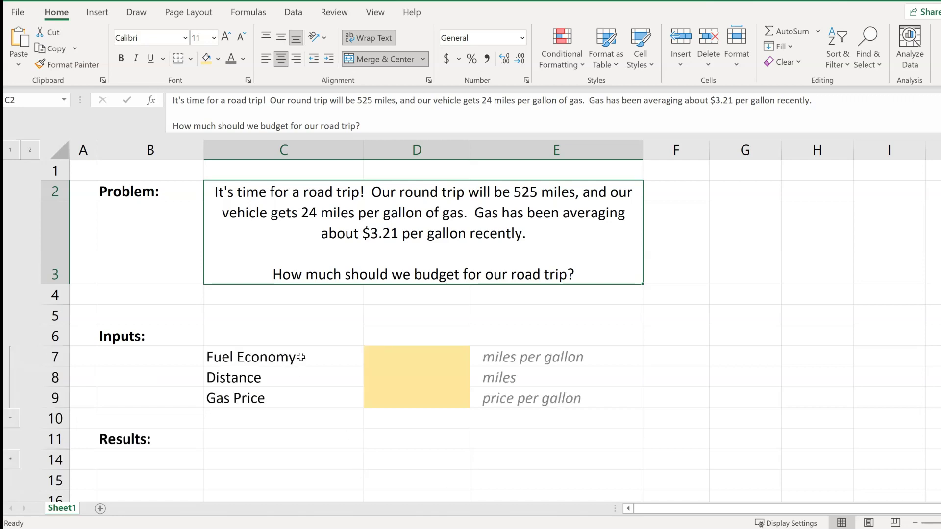
{"action": "left_click", "coordinate": [444, 356]}
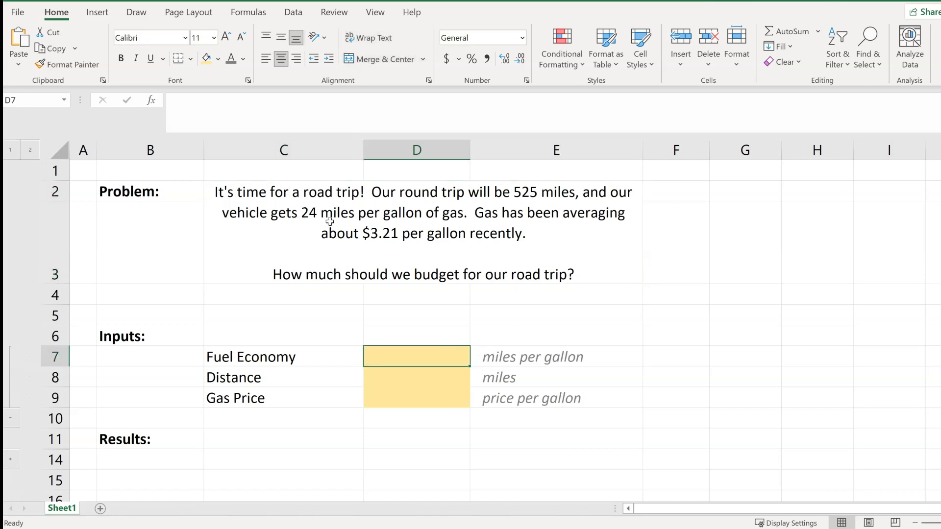
{"action": "type", "text": "24"}
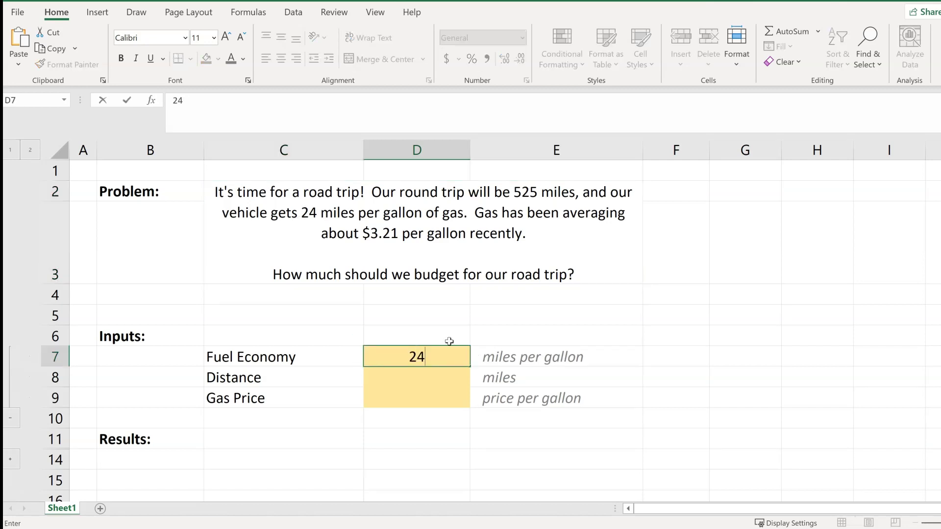
{"action": "key", "text": "Return"}
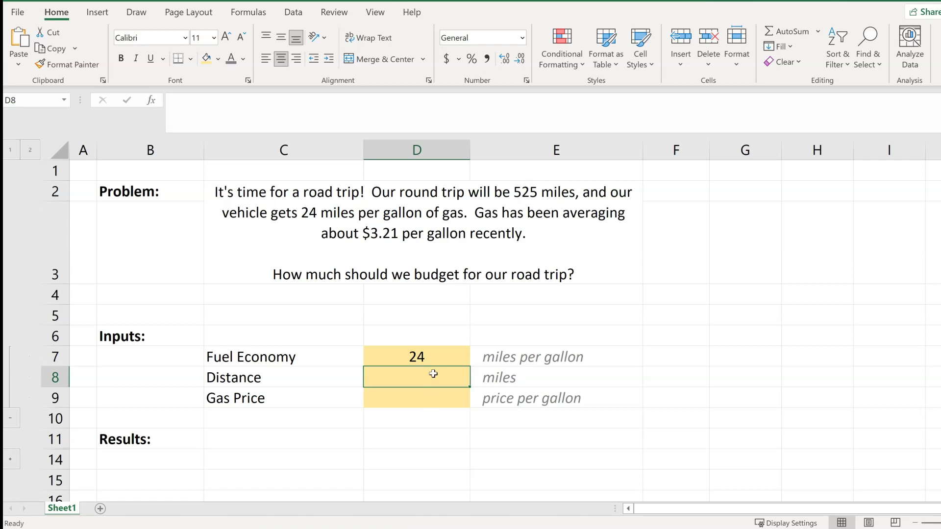
Enter 525 as the distance in D8 and 3.21 as the gas price in D9
{"action": "type", "text": "525"}
{"action": "key", "text": "Return"}
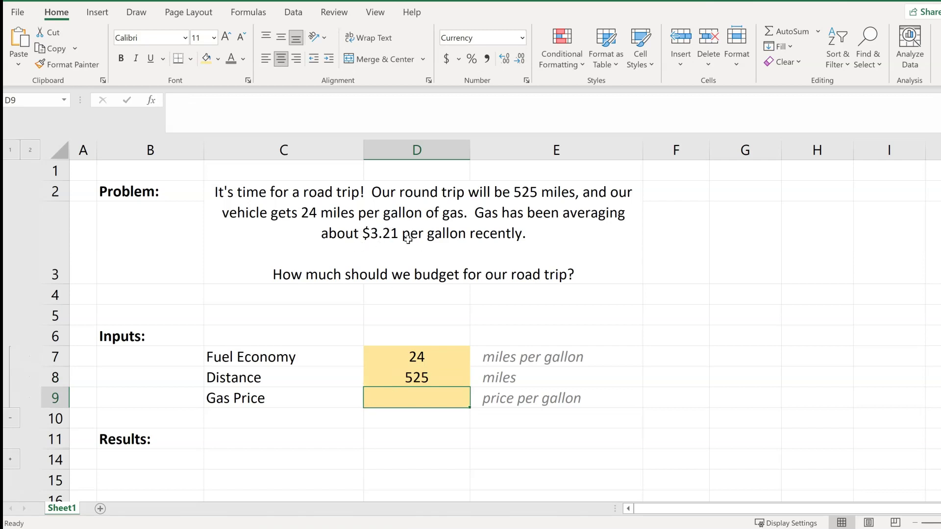
{"action": "double_click", "coordinate": [439, 401]}
{"action": "type", "text": "3.21"}
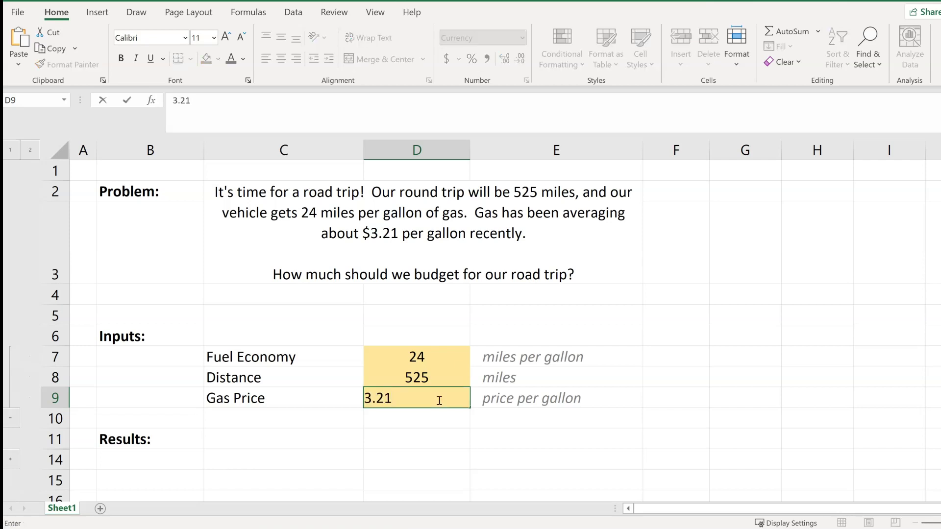
{"action": "key", "text": "Return"}
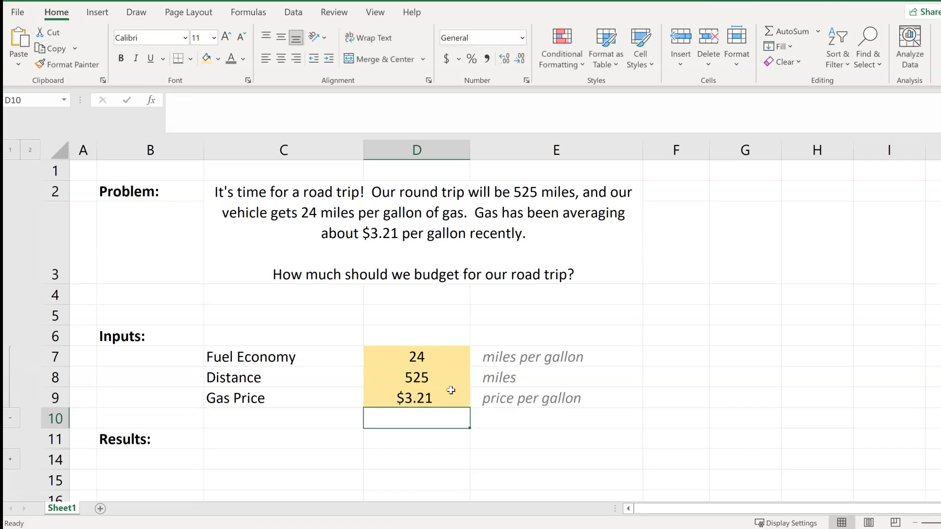
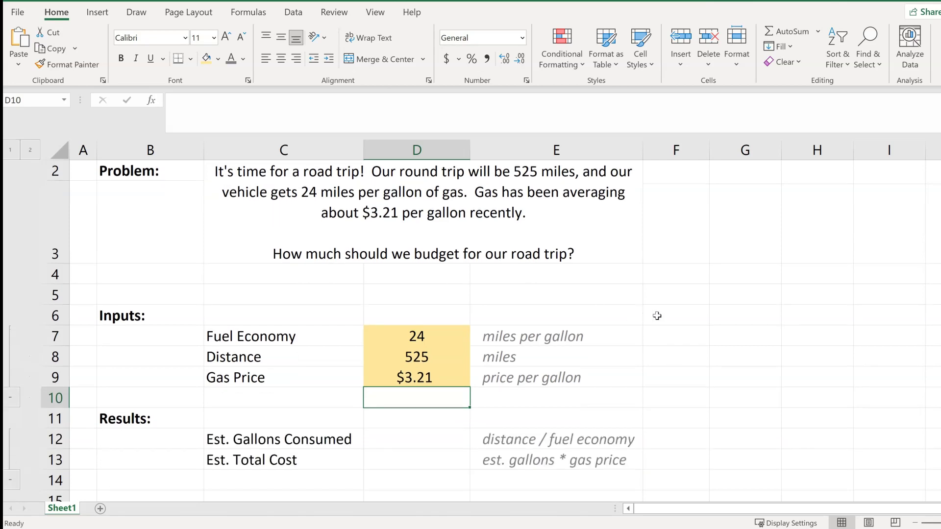
Calculate the estimated gallons consumed in D12 by dividing distance by fuel economy with the formula =D8/D7
{"action": "scroll", "coordinate": [656, 315], "scroll_direction": "up", "scroll_amount": 1}
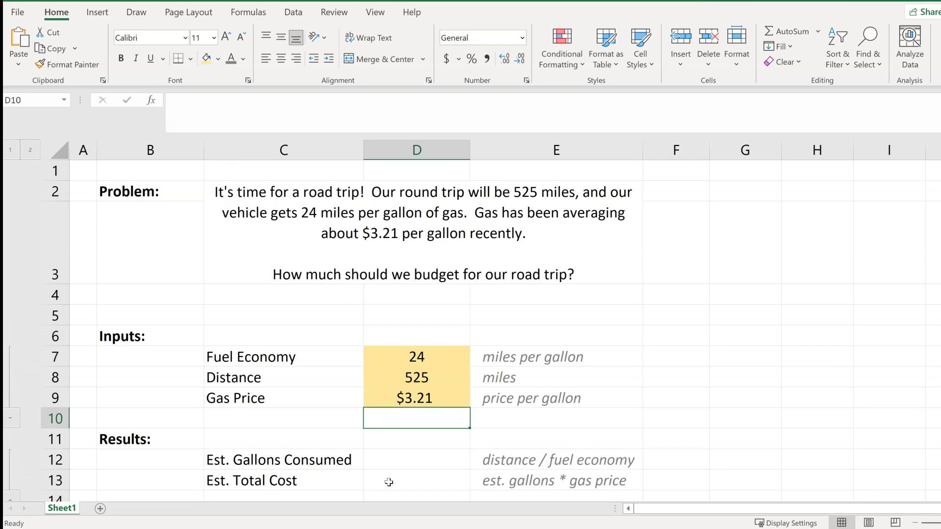
{"action": "left_click", "coordinate": [438, 482]}
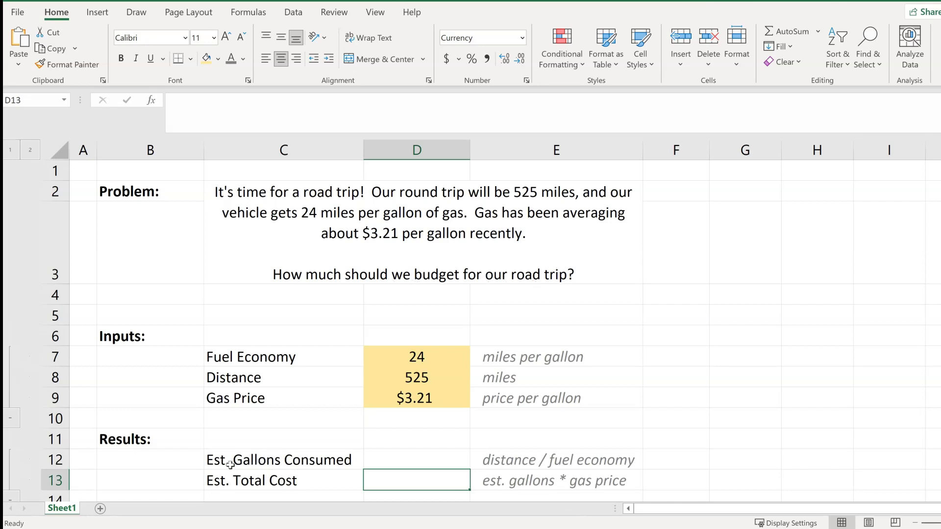
{"action": "left_click", "coordinate": [430, 461]}
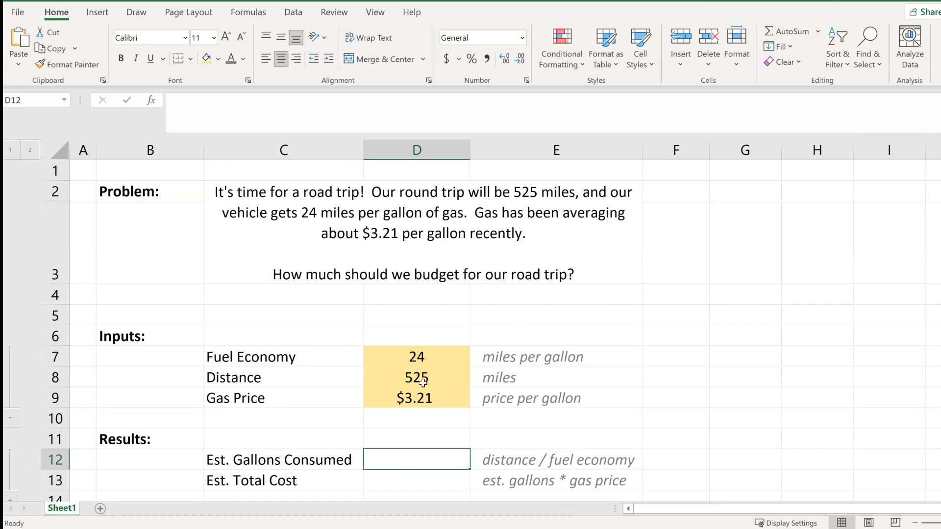
{"action": "left_click", "coordinate": [452, 377]}
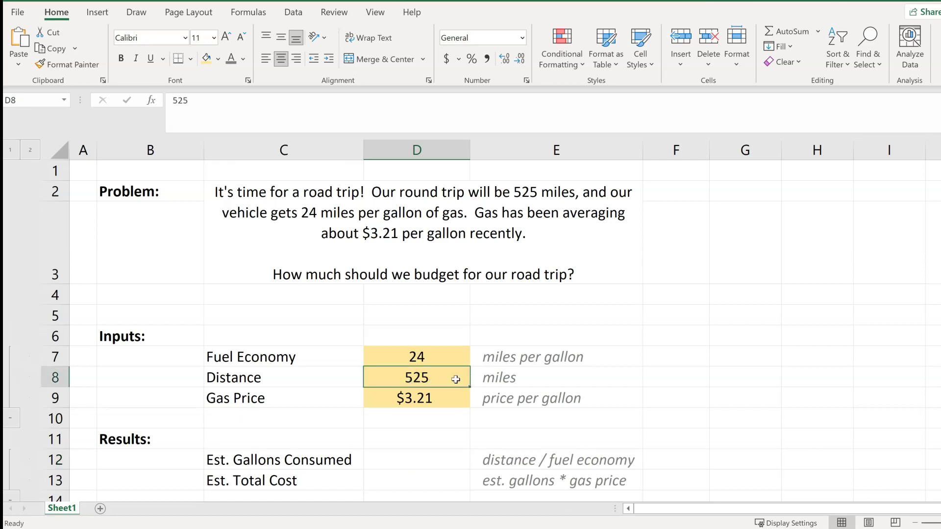
{"action": "left_click", "coordinate": [440, 357]}
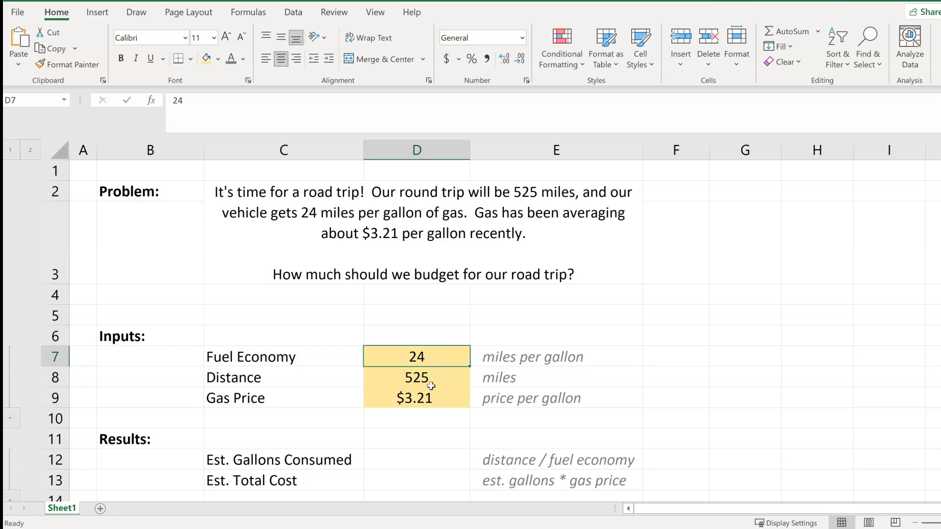
{"action": "left_click", "coordinate": [428, 456]}
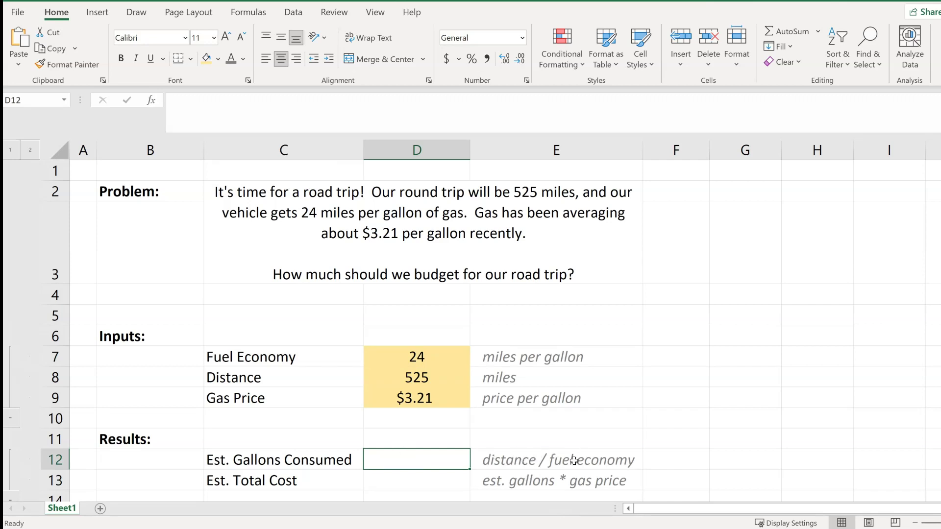
{"action": "type", "text": "="}
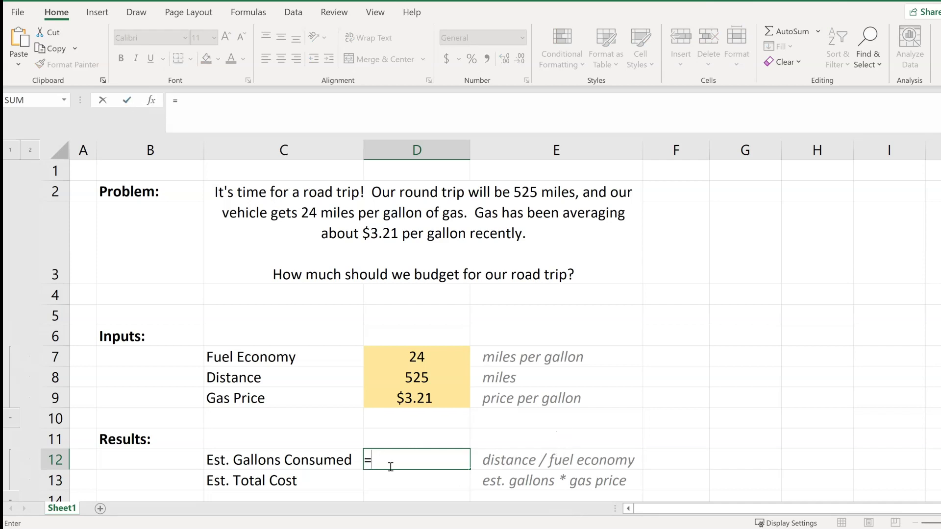
{"action": "left_click", "coordinate": [445, 378]}
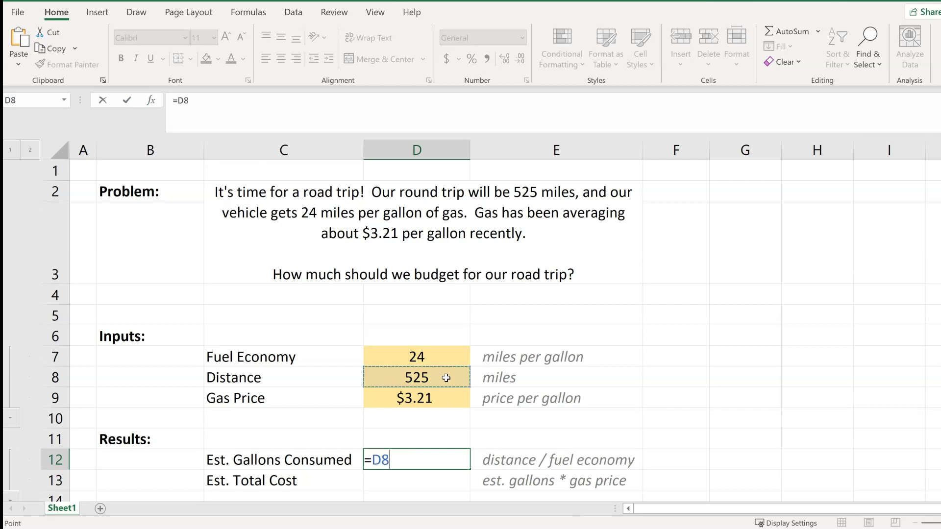
{"action": "type", "text": "/"}
{"action": "left_click", "coordinate": [450, 356]}
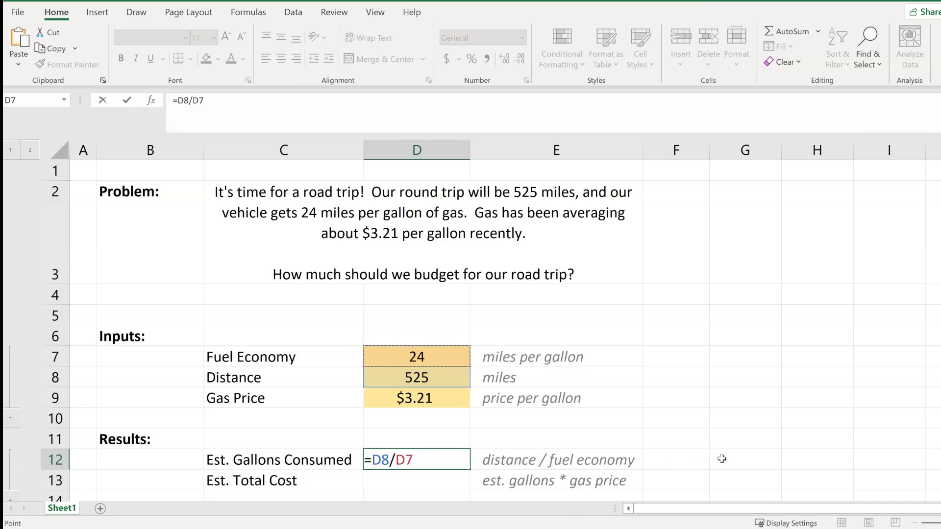
{"action": "key", "text": "Return"}
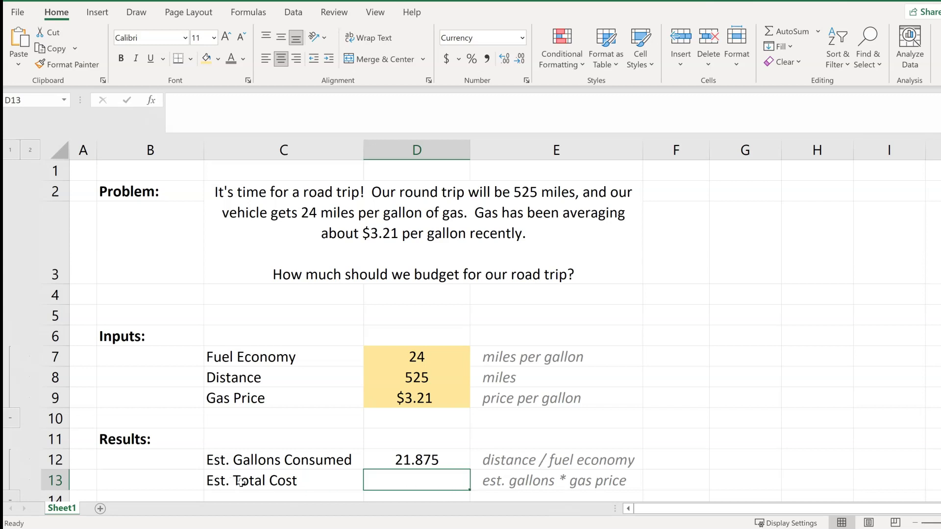
Calculate the estimated total cost in D13 with =D12*D9, and check the formulas of both results
{"action": "left_click", "coordinate": [449, 460]}
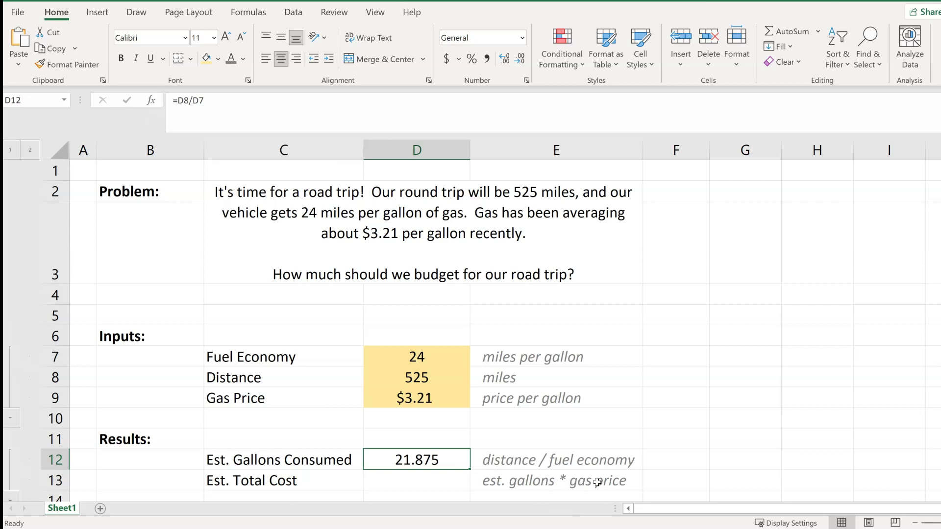
{"action": "left_click", "coordinate": [441, 400]}
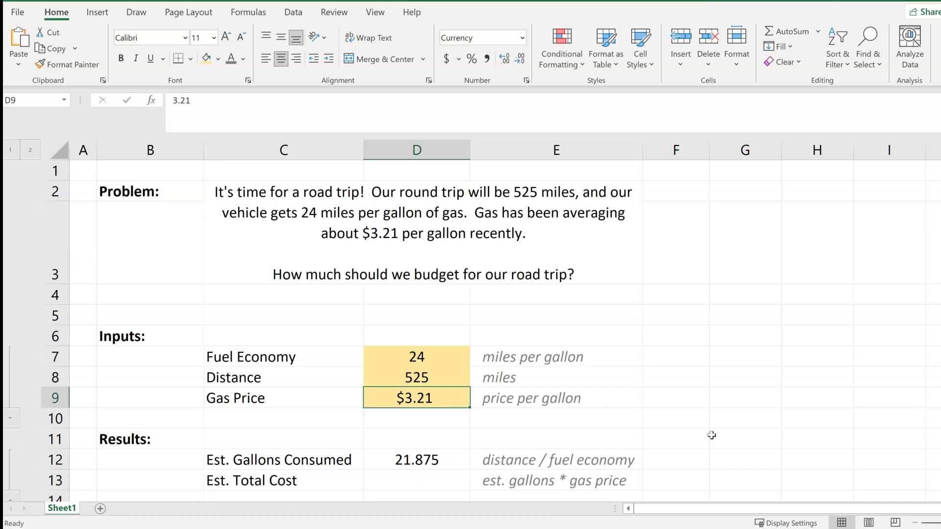
{"action": "left_click", "coordinate": [418, 484]}
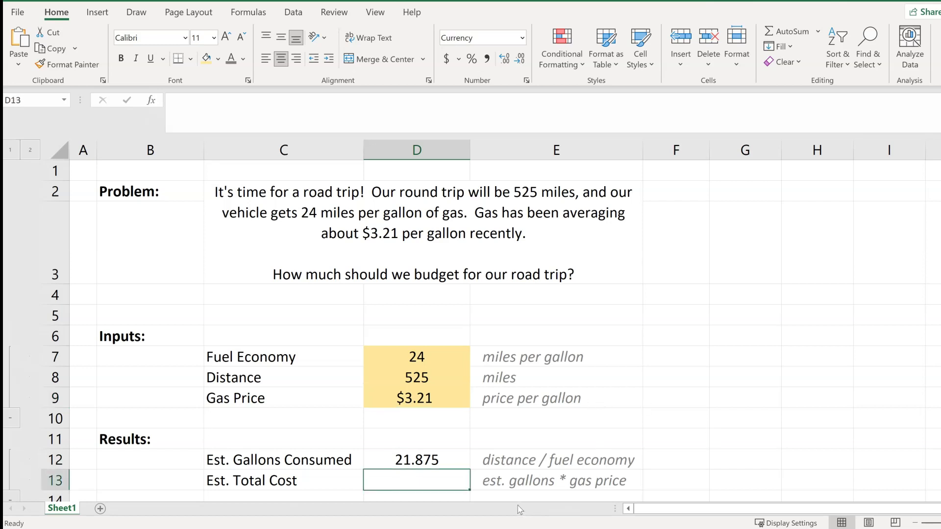
{"action": "type", "text": "="}
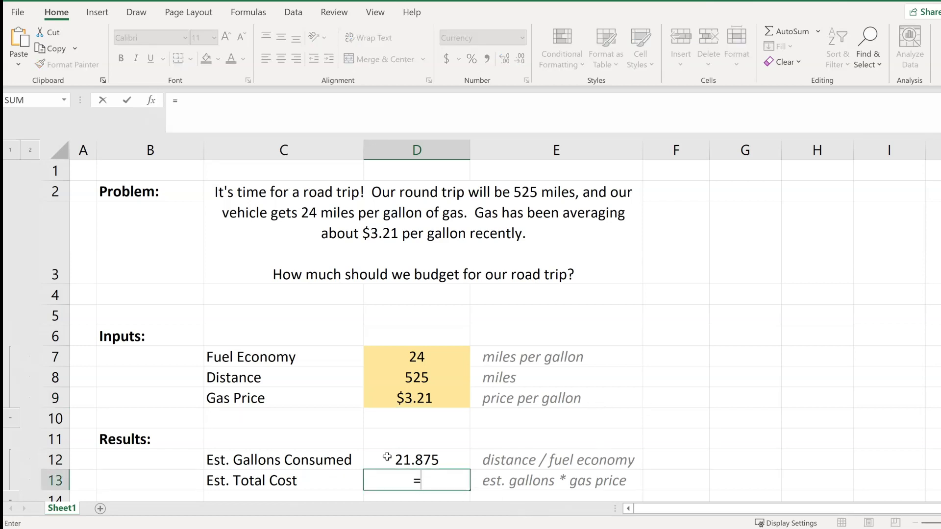
{"action": "left_click", "coordinate": [440, 458]}
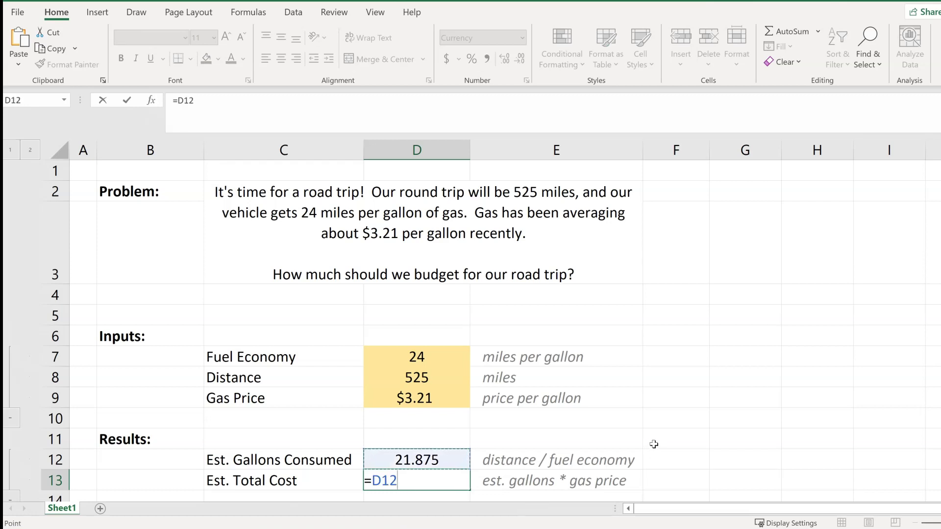
{"action": "type", "text": "*"}
{"action": "left_click", "coordinate": [411, 398]}
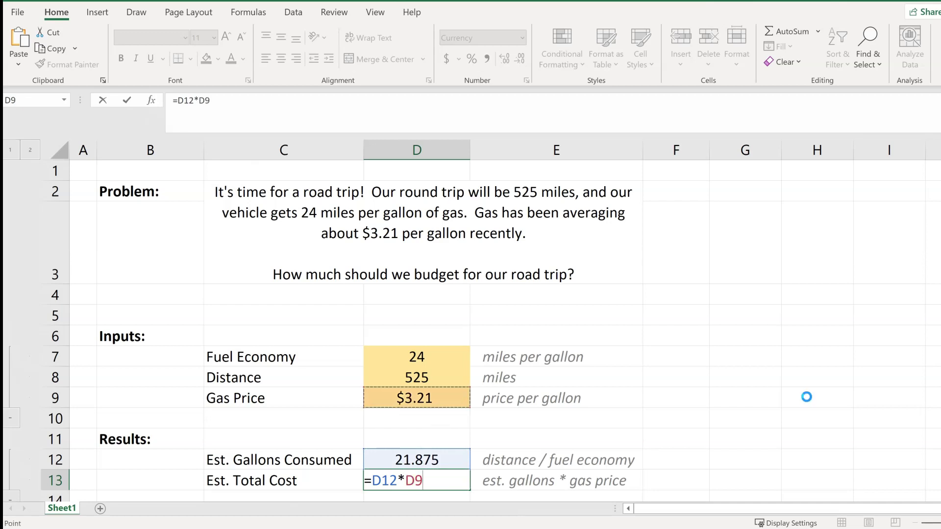
{"action": "key", "text": "Return"}
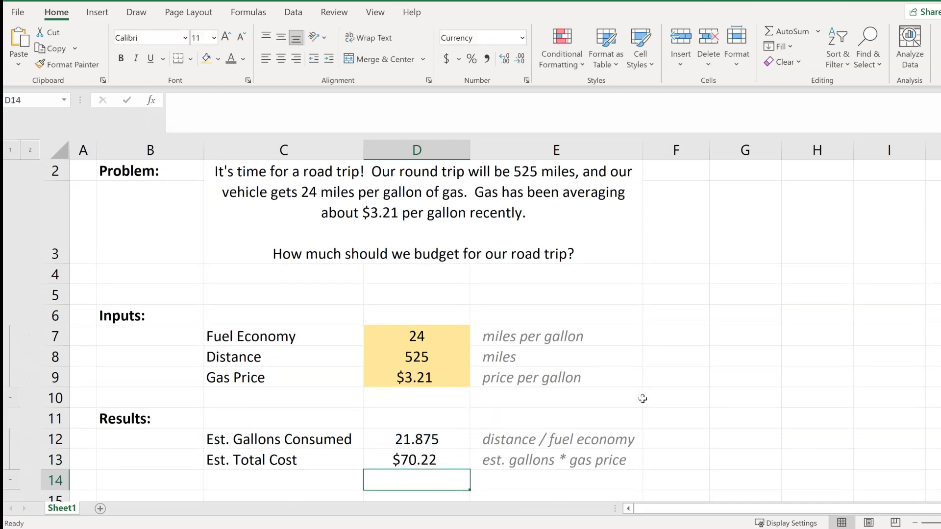
{"action": "scroll", "coordinate": [642, 399], "scroll_direction": "up", "scroll_amount": 1}
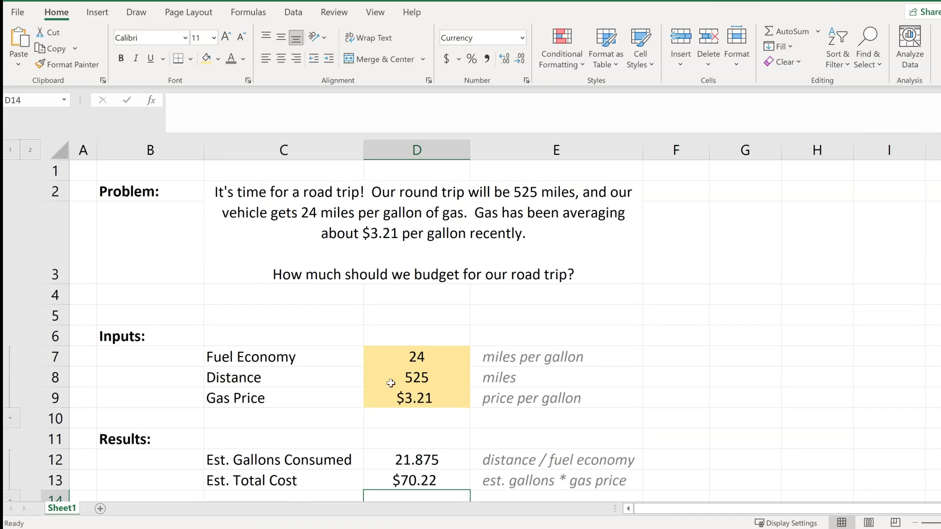
{"action": "left_click", "coordinate": [434, 479]}
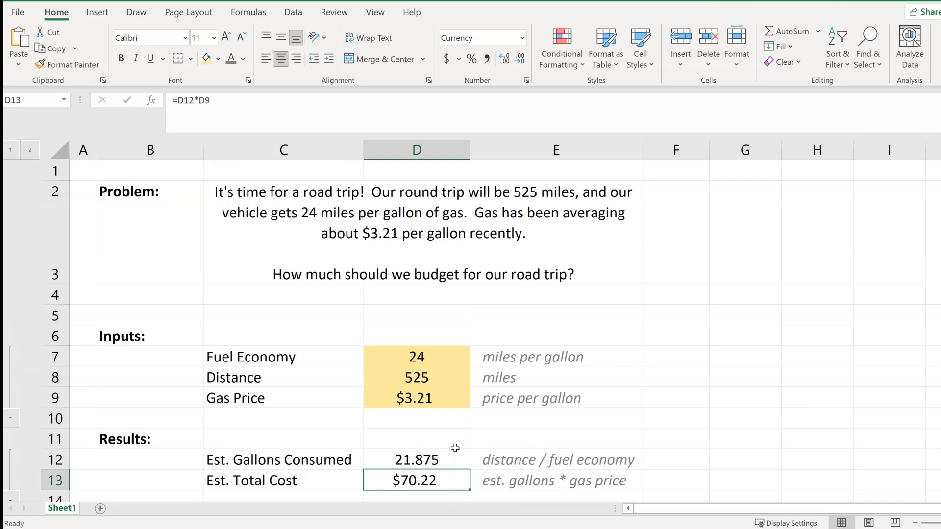
{"action": "left_click", "coordinate": [446, 460]}
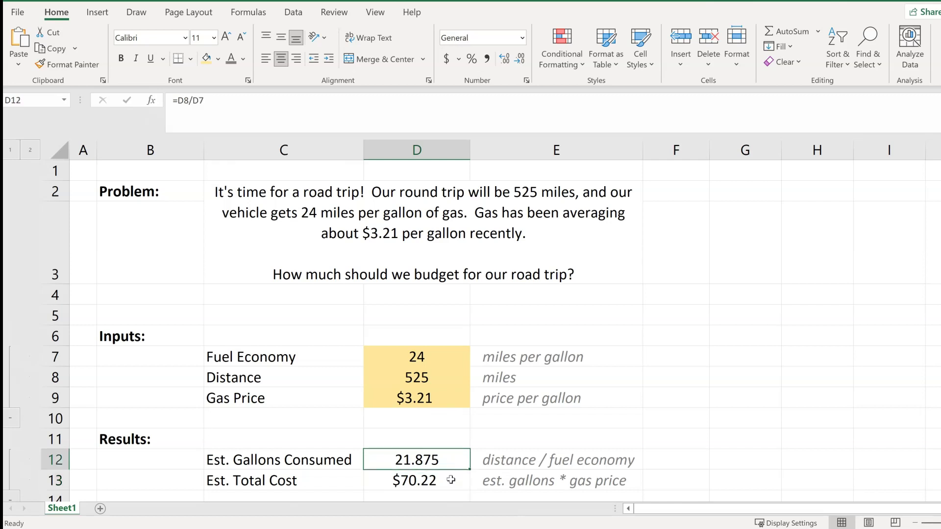
{"action": "left_click", "coordinate": [451, 481]}
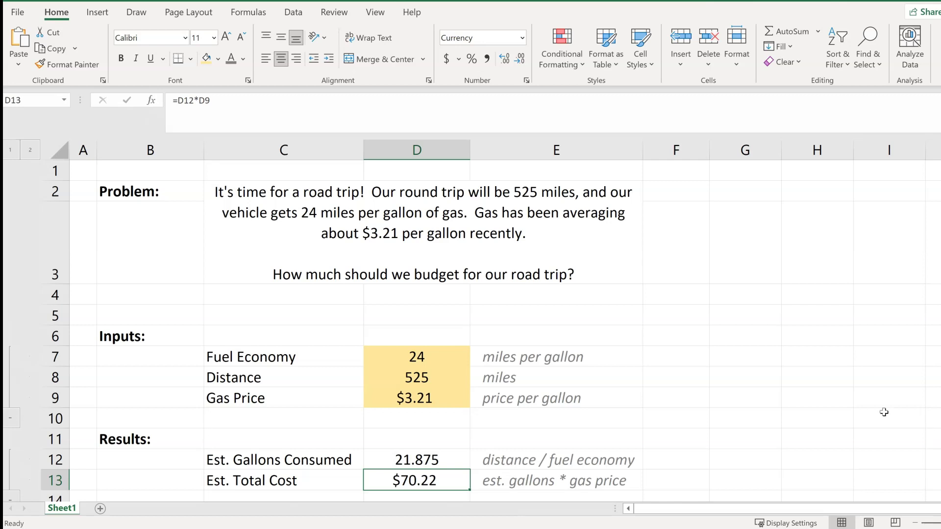
Change the gas price in D9 to 3.5 and check both result cells
{"action": "left_click", "coordinate": [440, 399]}
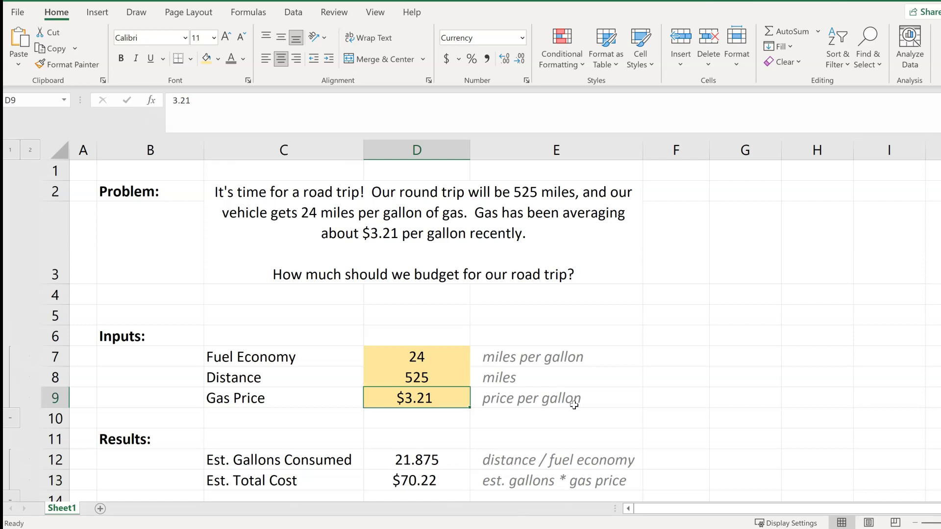
{"action": "key", "text": "F2"}
{"action": "key", "text": "BackSpace"}
{"action": "key", "text": "BackSpace"}
{"action": "type", "text": "5"}
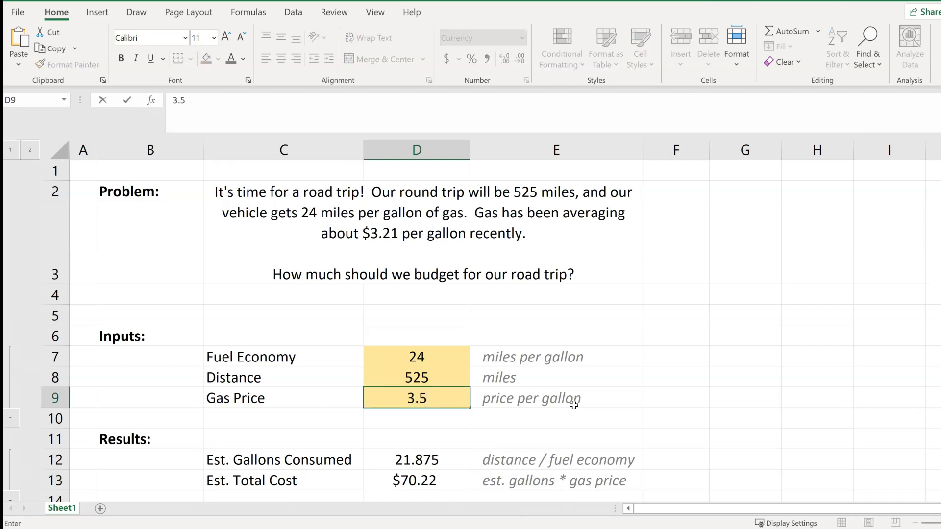
{"action": "key", "text": "Return"}
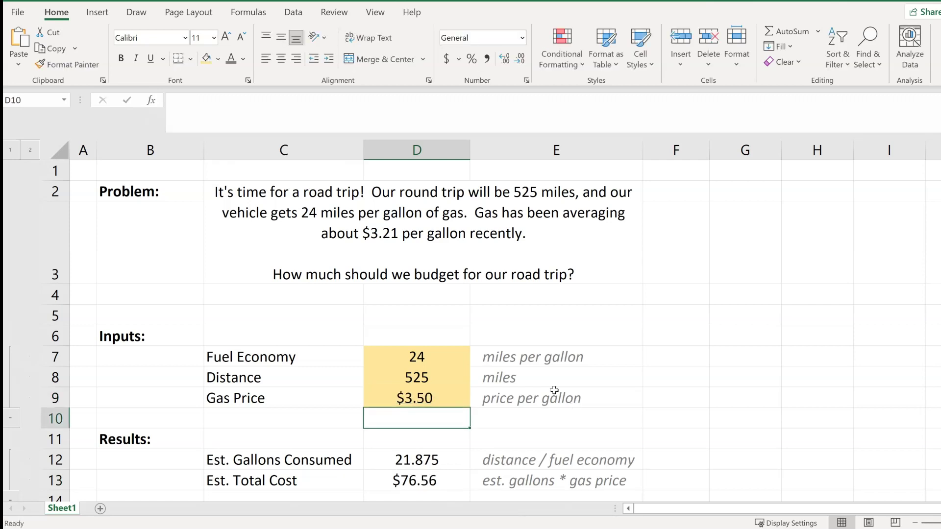
{"action": "left_click", "coordinate": [415, 398]}
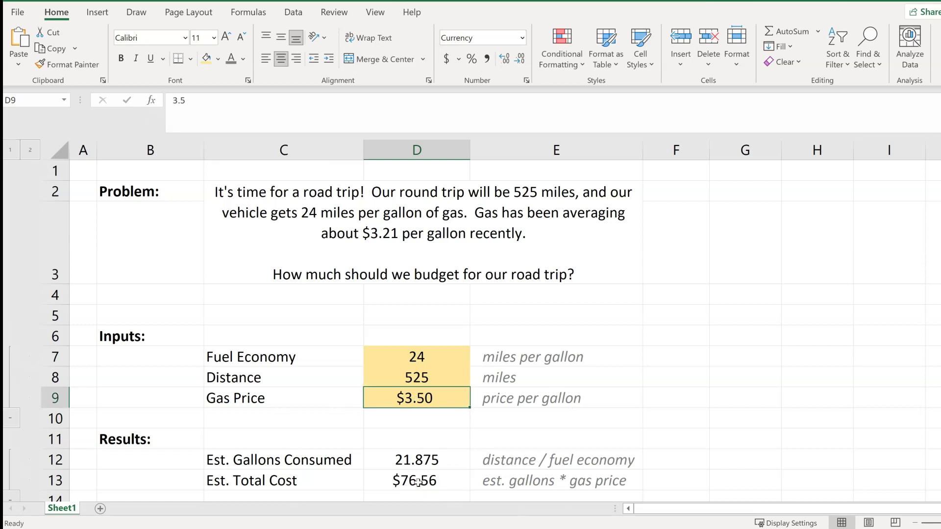
{"action": "left_click", "coordinate": [422, 482]}
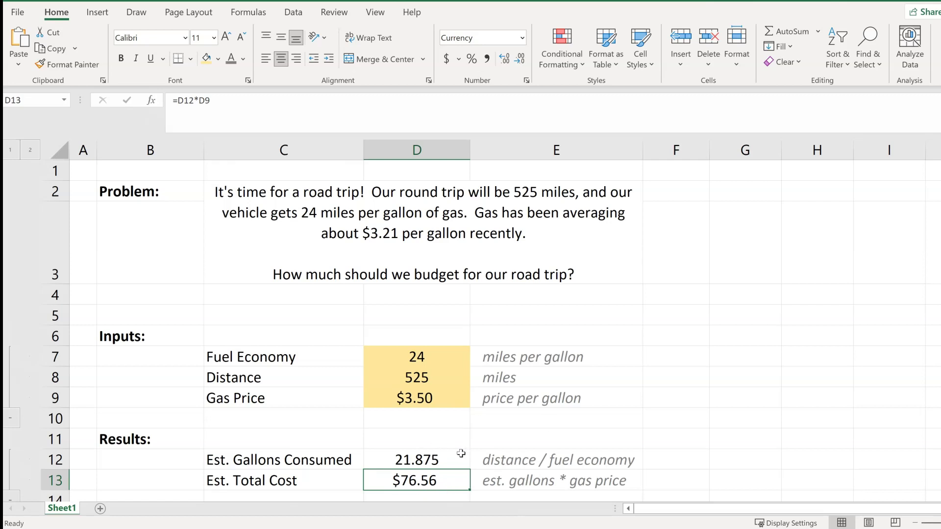
{"action": "left_click", "coordinate": [453, 461]}
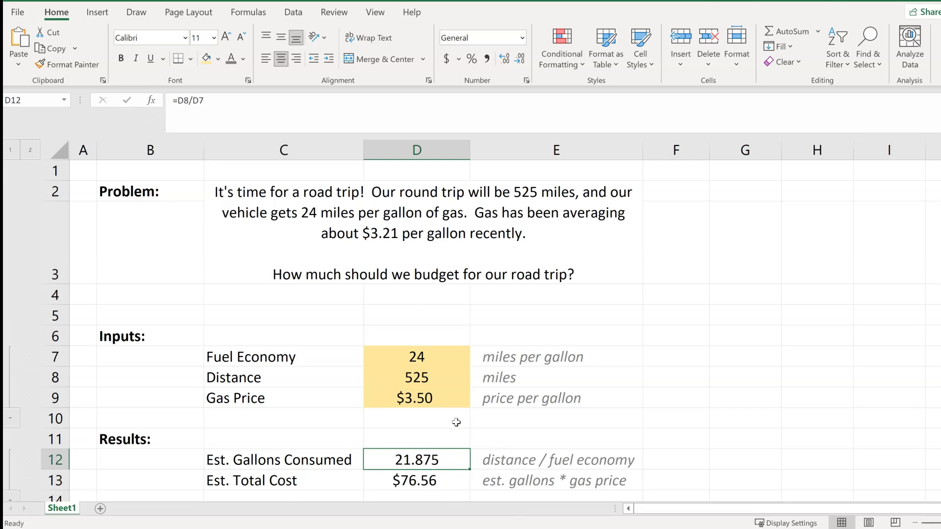
Change the distance in D8 to 300 miles and the fuel economy in D7 to 32 miles per gallon
{"action": "left_click", "coordinate": [431, 377]}
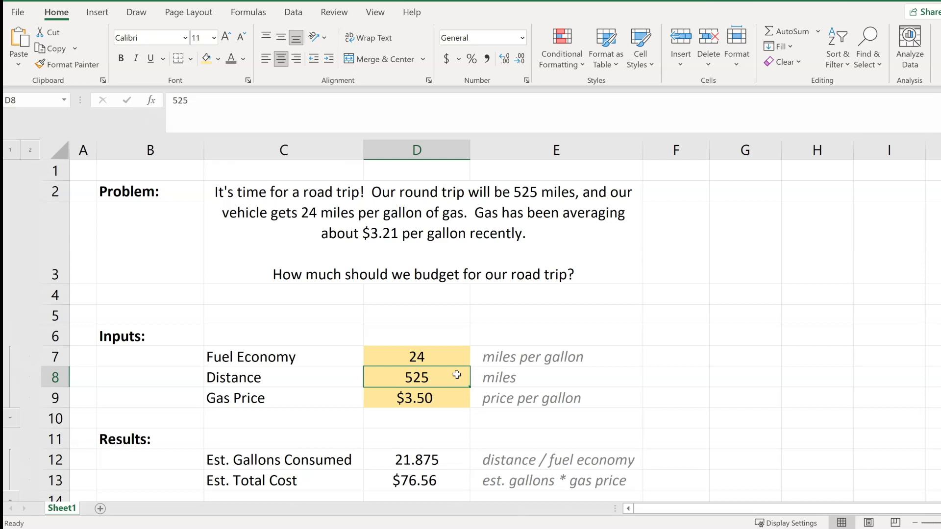
{"action": "type", "text": "300"}
{"action": "key", "text": "Return"}
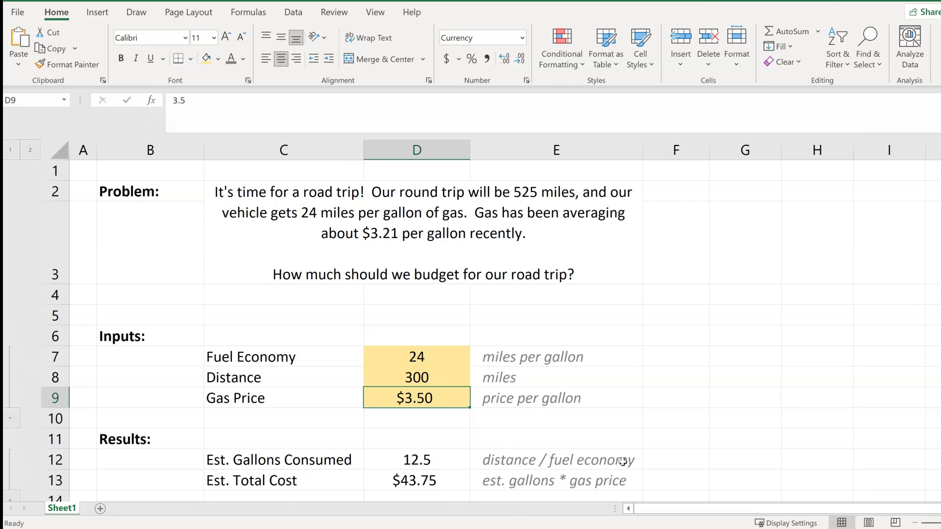
{"action": "left_click", "coordinate": [426, 357]}
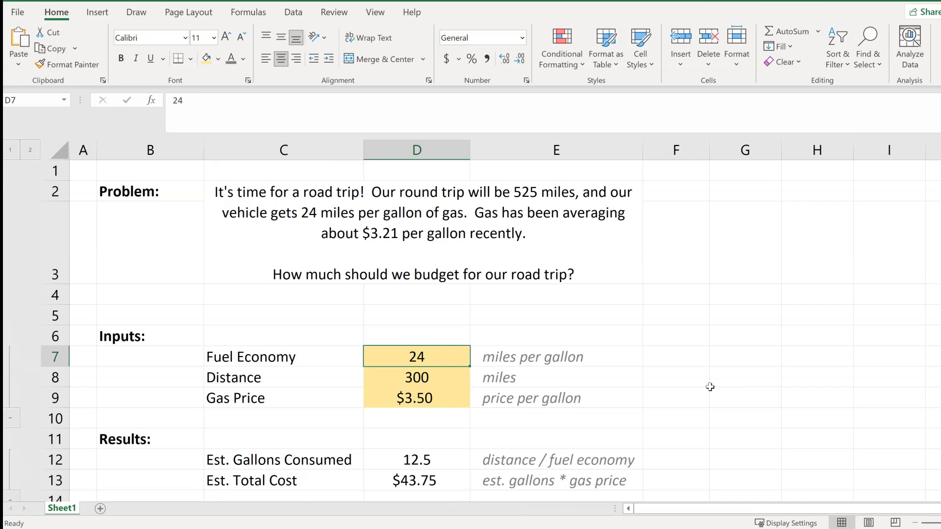
{"action": "type", "text": "32"}
{"action": "key", "text": "Return"}
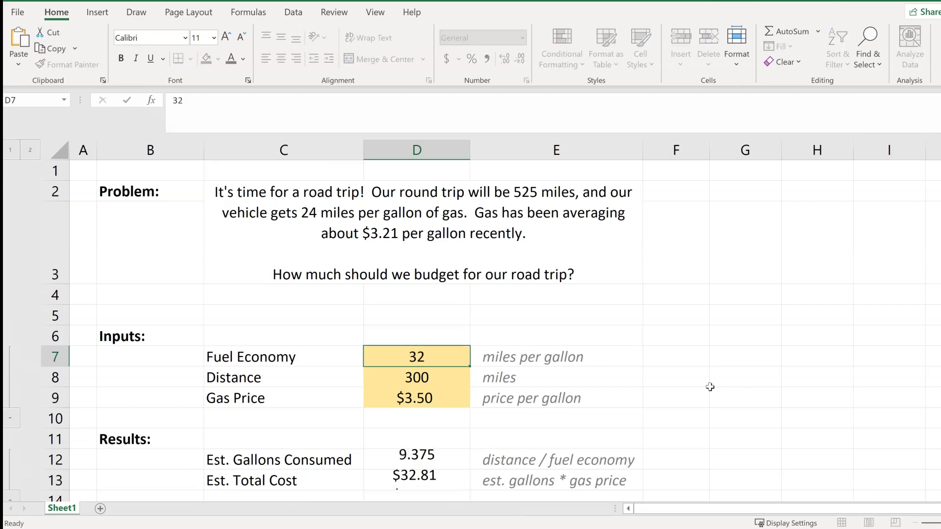